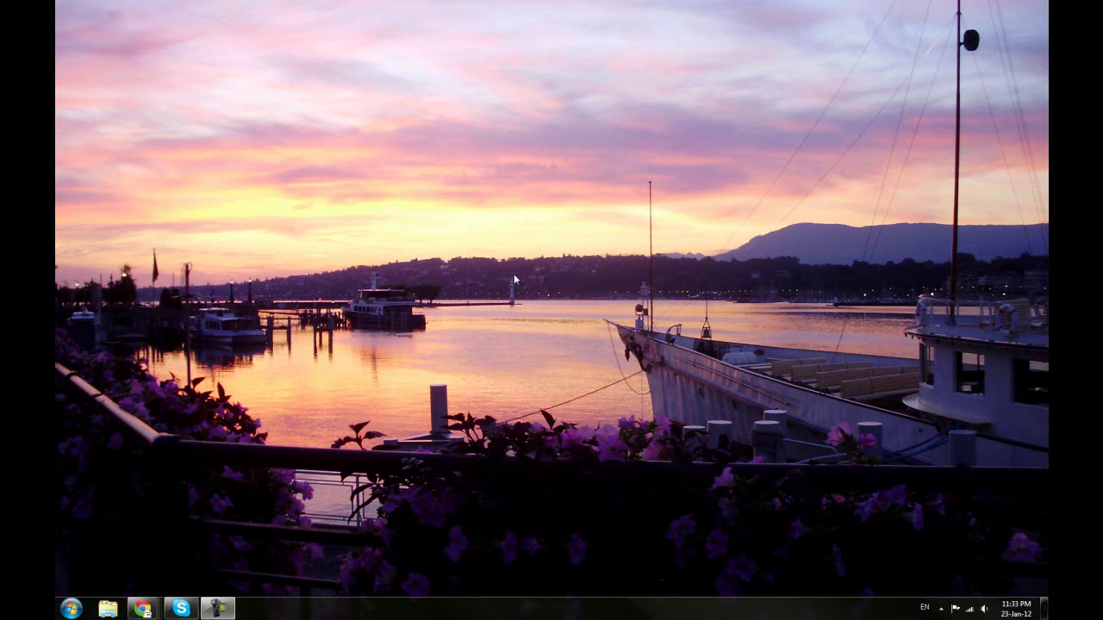
Step: Launch JMP 8 from the desktop and dismiss the Tip of the Day
{"action": "double_click", "coordinate": [514, 310]}
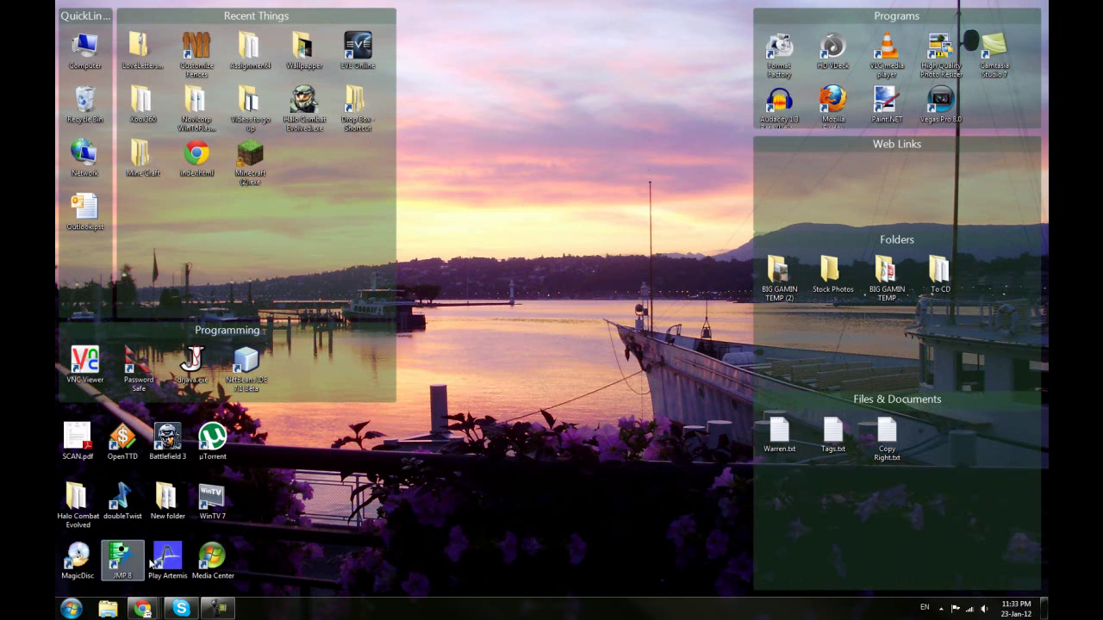
{"action": "left_click", "coordinate": [121, 558]}
{"action": "double_click", "coordinate": [121, 558]}
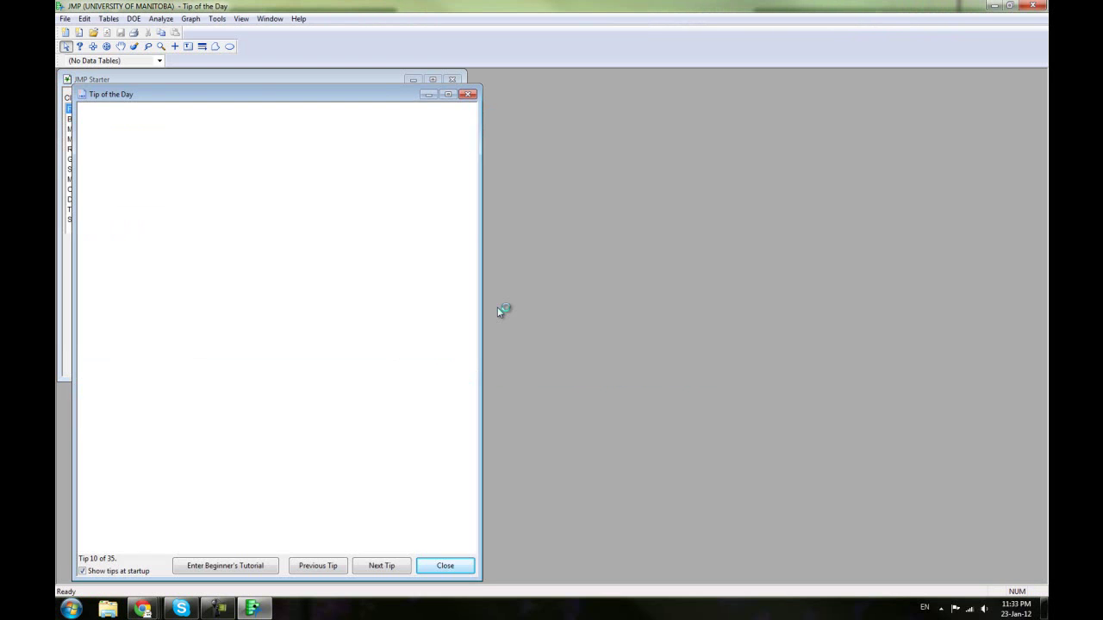
{"action": "left_click", "coordinate": [468, 94]}
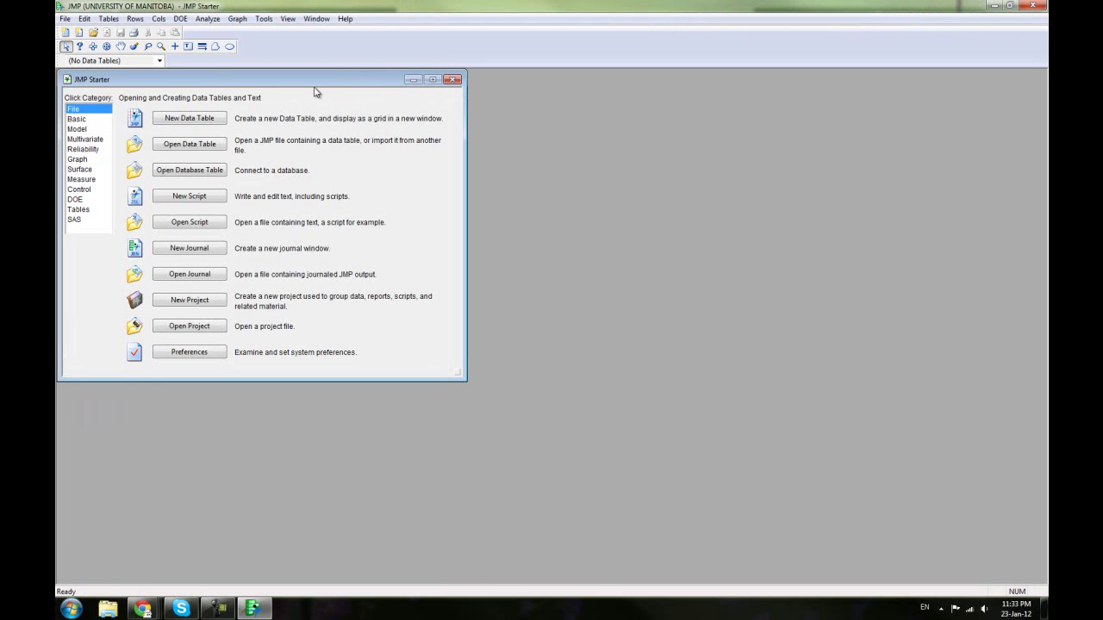
{"action": "left_click_drag", "start_coordinate": [312, 82], "coordinate": [308, 82]}
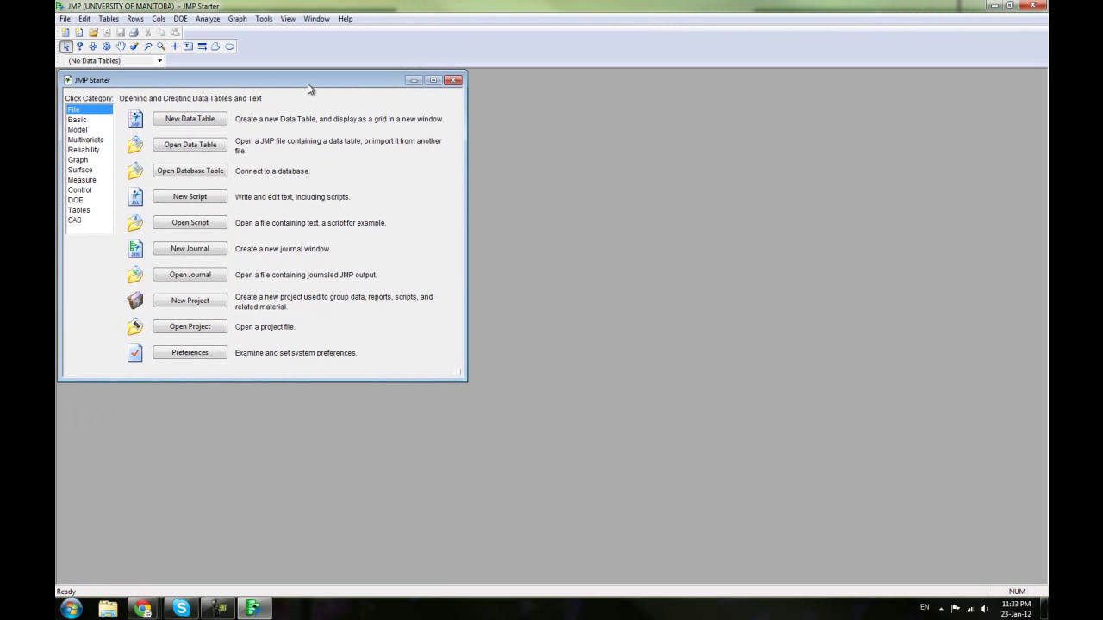
Step: Create a new empty Untitled data table and move it to the right of the Starter
{"action": "left_click", "coordinate": [175, 123]}
{"action": "left_click_drag", "start_coordinate": [184, 98], "coordinate": [584, 121]}
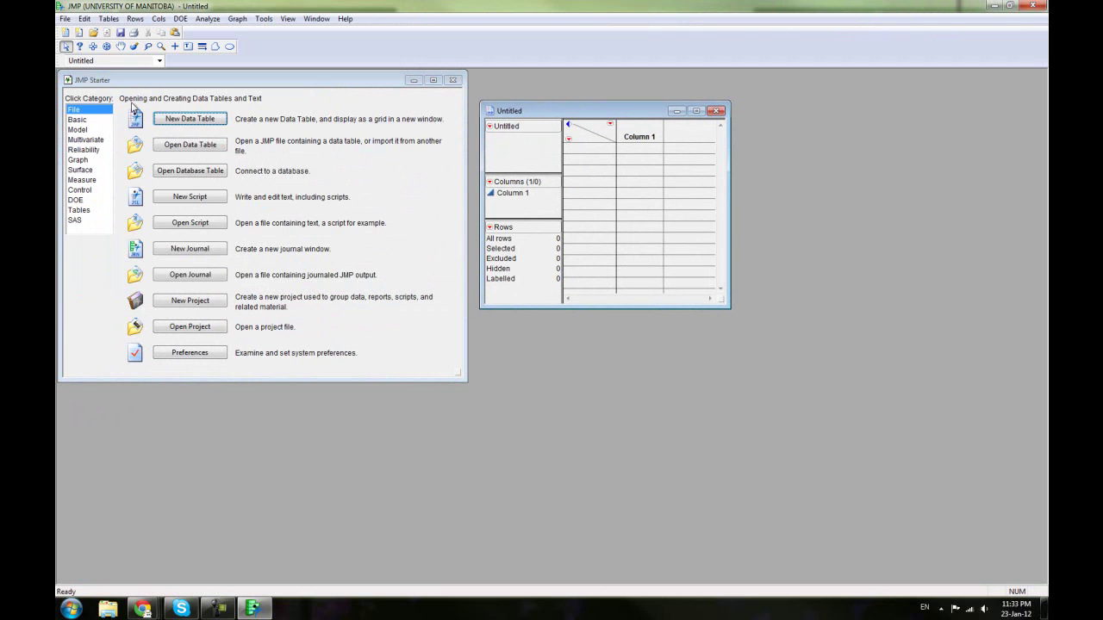
{"action": "left_click", "coordinate": [64, 18]}
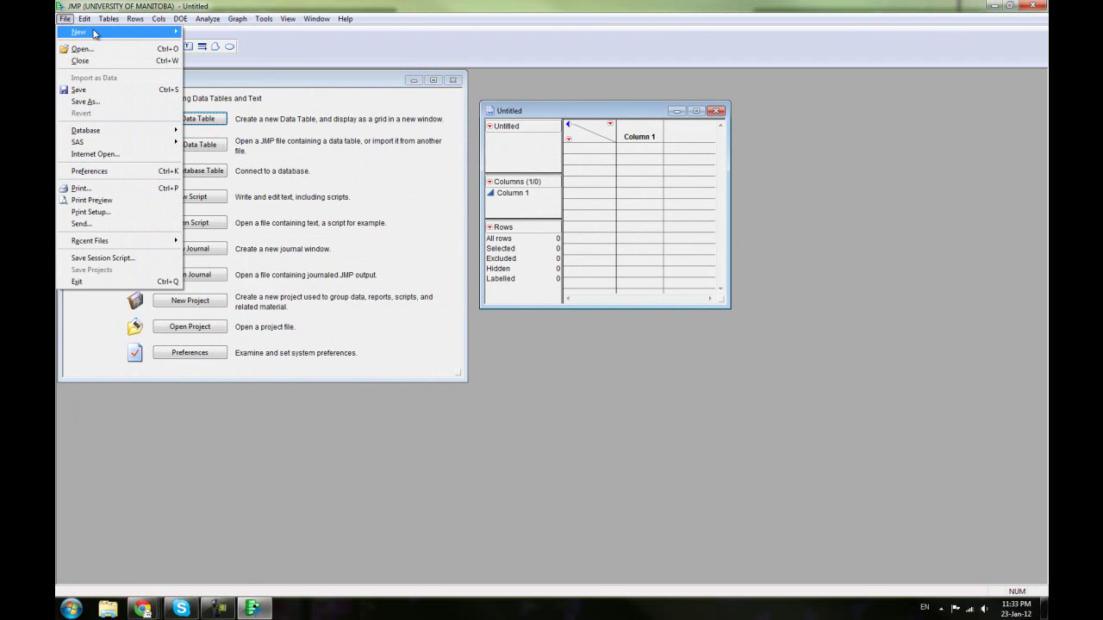
{"action": "mouse_move", "coordinate": [95, 34]}
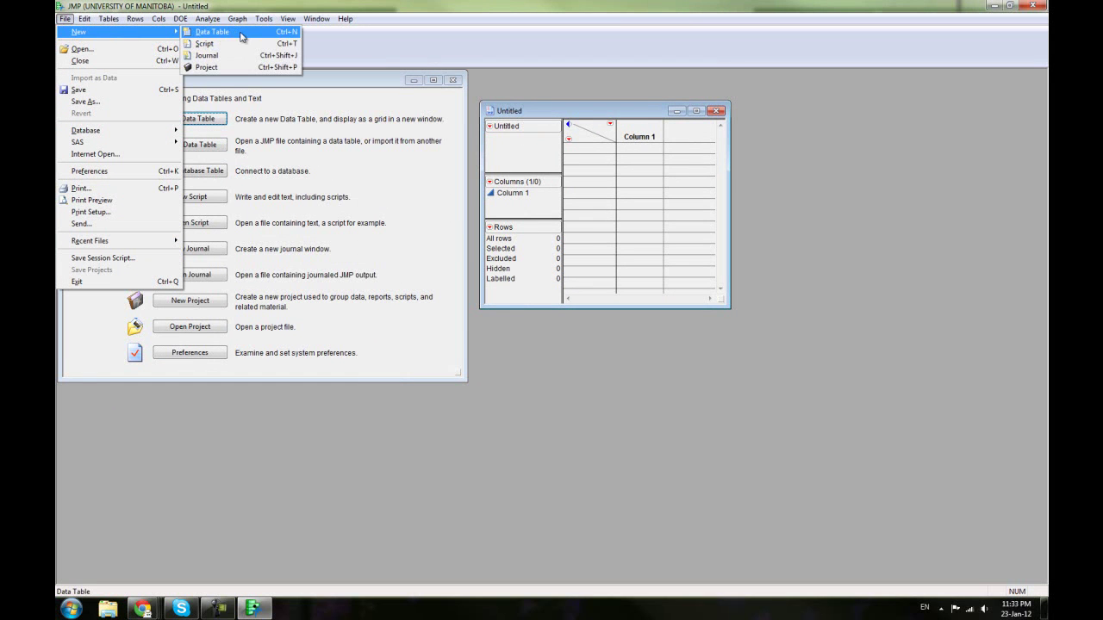
{"action": "left_click", "coordinate": [622, 114]}
Step: Rename Column 1 to 'Fat'
{"action": "double_click", "coordinate": [641, 148]}
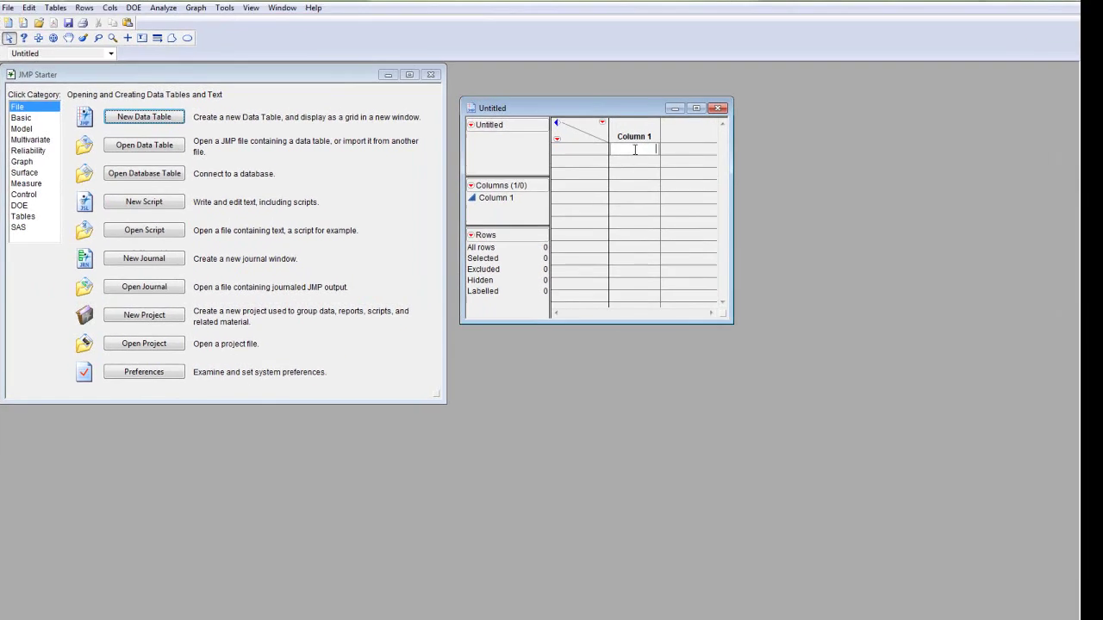
{"action": "left_click", "coordinate": [651, 137]}
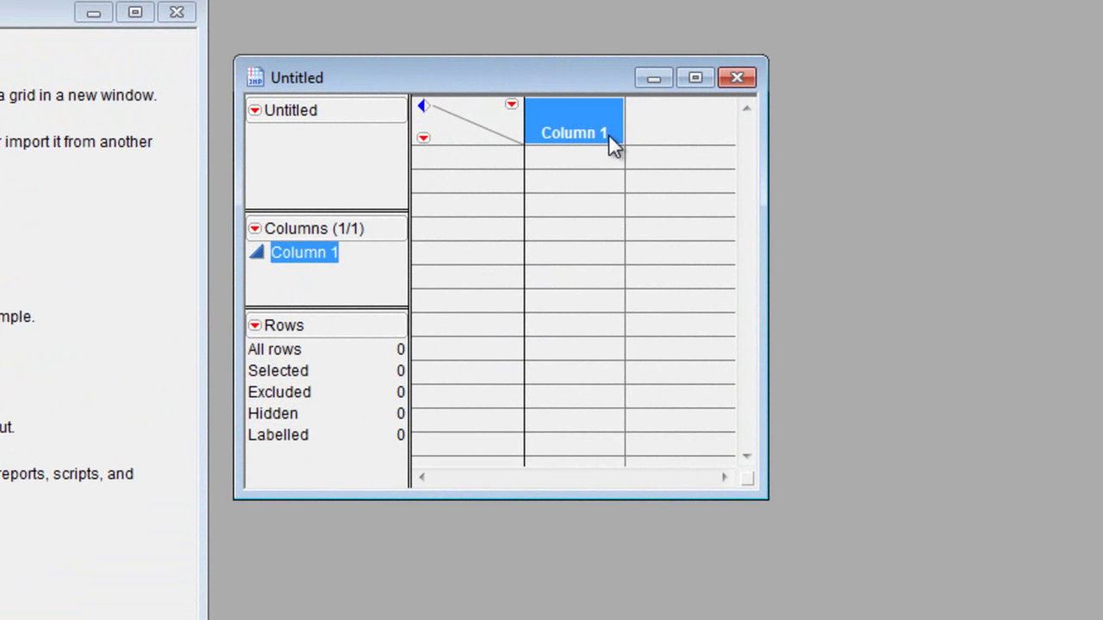
{"action": "left_click", "coordinate": [608, 133]}
{"action": "type", "text": "Fat"}
{"action": "key", "text": "Return"}
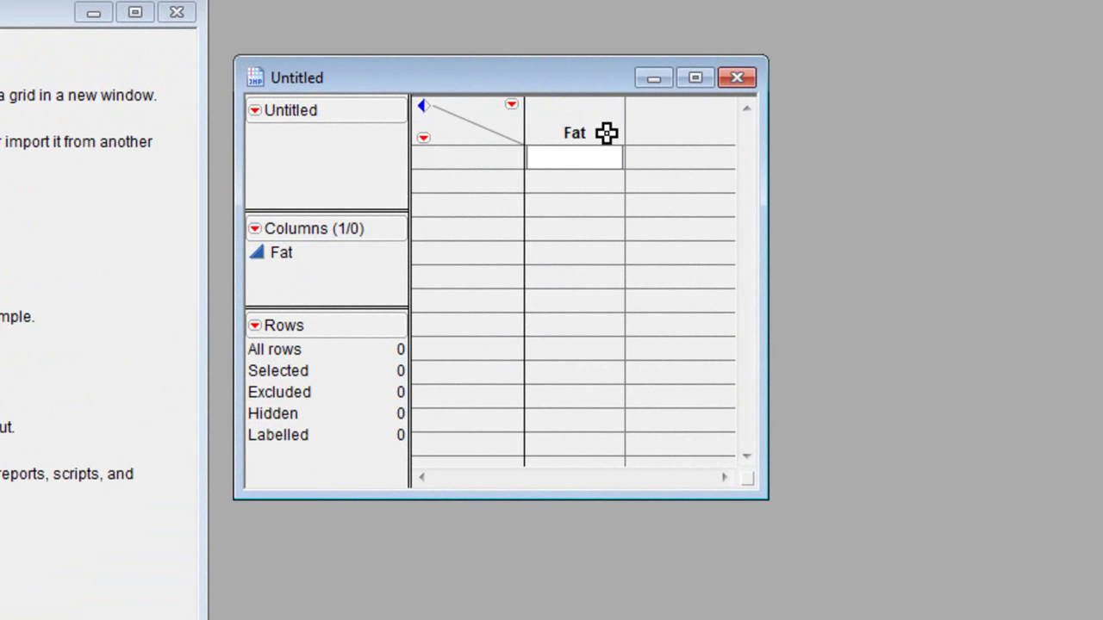
Step: Enter Fat values 4, 5, 8, 7, 6, 2, 9, 9, 5, 78, fixing row 6 to 2
{"action": "type", "text": "4 5 8 7"}
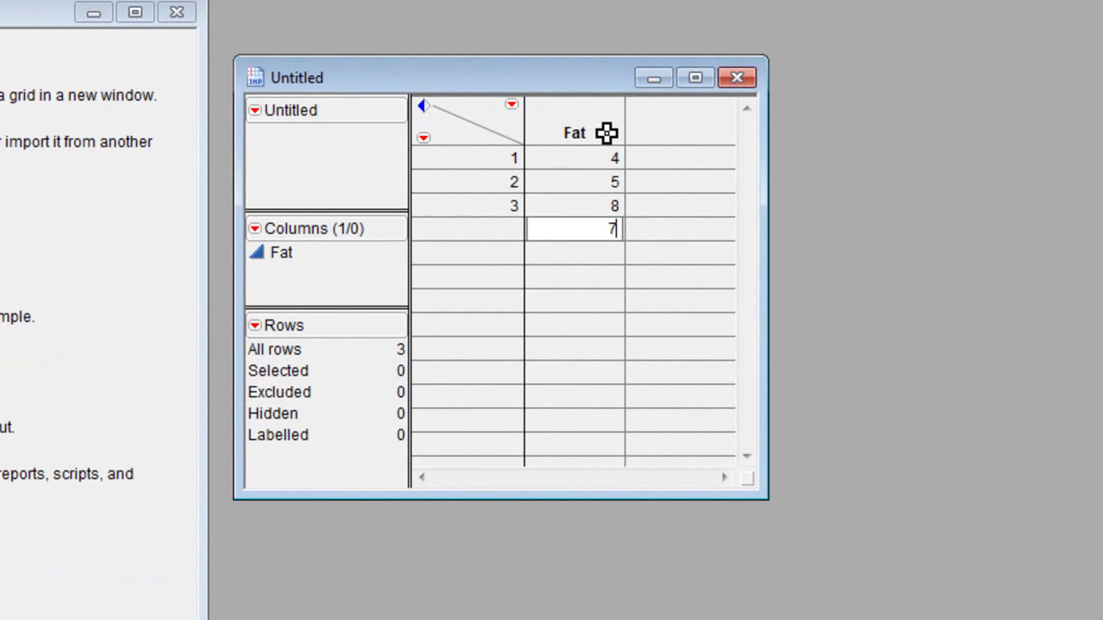
{"action": "type", "text": " 6 /88"}
{"action": "key", "text": "BackSpace"}
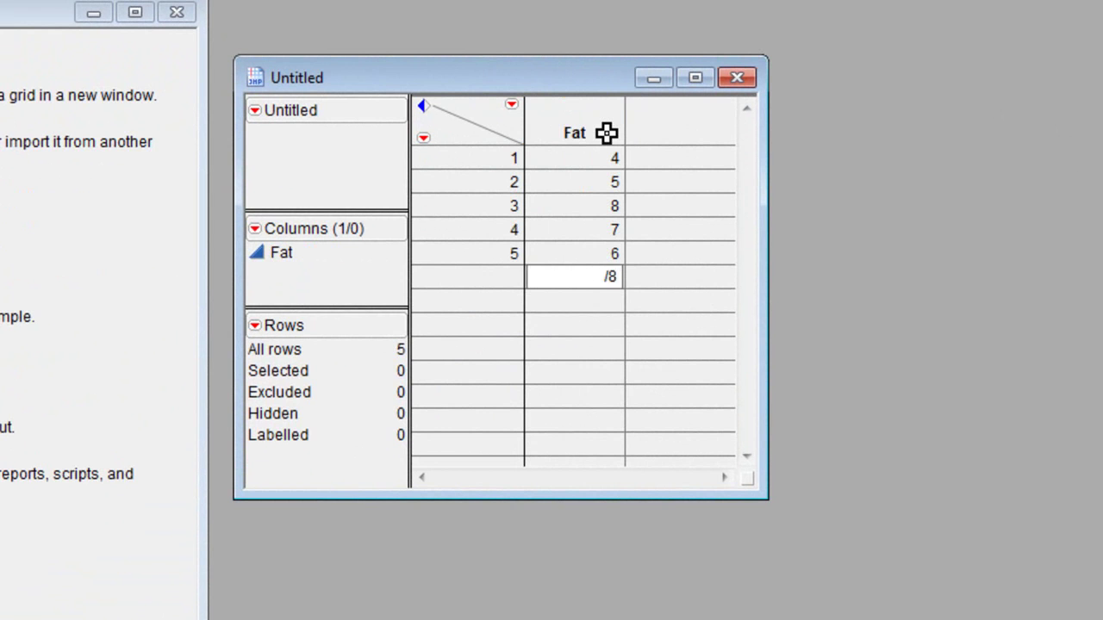
{"action": "key", "text": "Return"}
{"action": "type", "text": "9"}
{"action": "key", "text": "Return"}
{"action": "type", "text": "9"}
{"action": "key", "text": "Return"}
{"action": "type", "text": "5"}
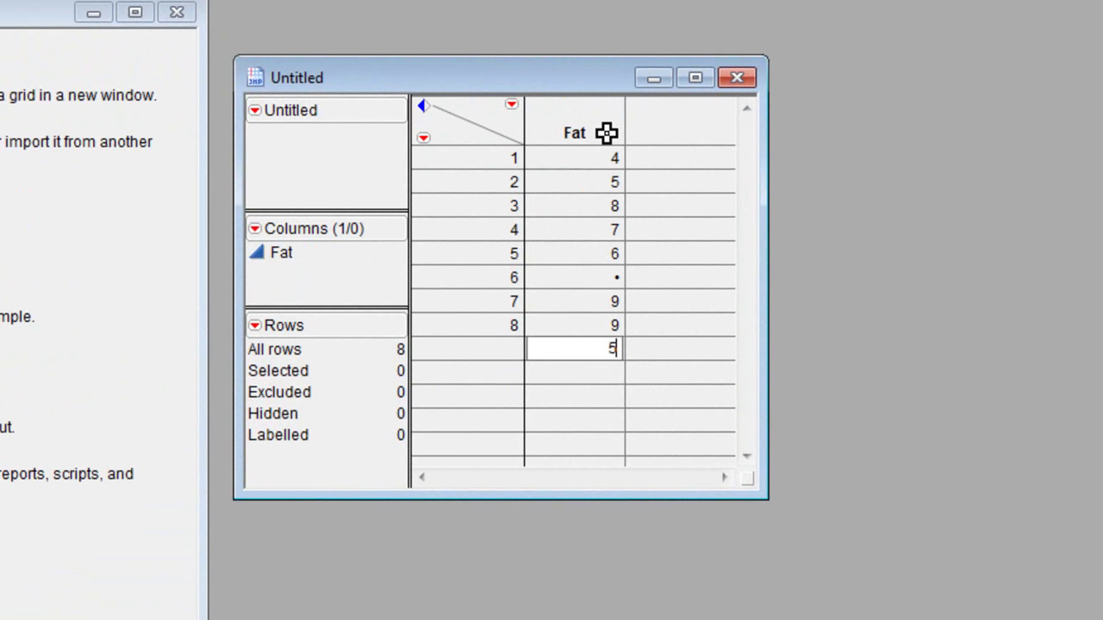
{"action": "key", "text": "Return"}
{"action": "type", "text": "78"}
{"action": "key", "text": "Return"}
{"action": "key", "text": "Up"}
{"action": "key", "text": "Up"}
{"action": "key", "text": "Up"}
{"action": "key", "text": "Up"}
{"action": "key", "text": "Up"}
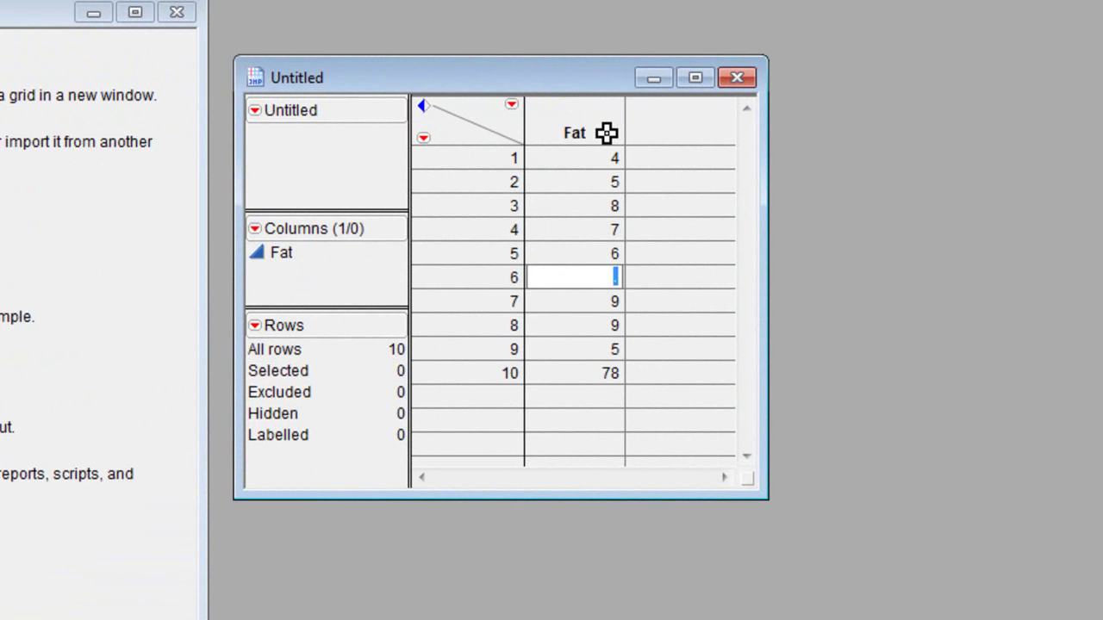
{"action": "type", "text": "2"}
{"action": "key", "text": "Return"}
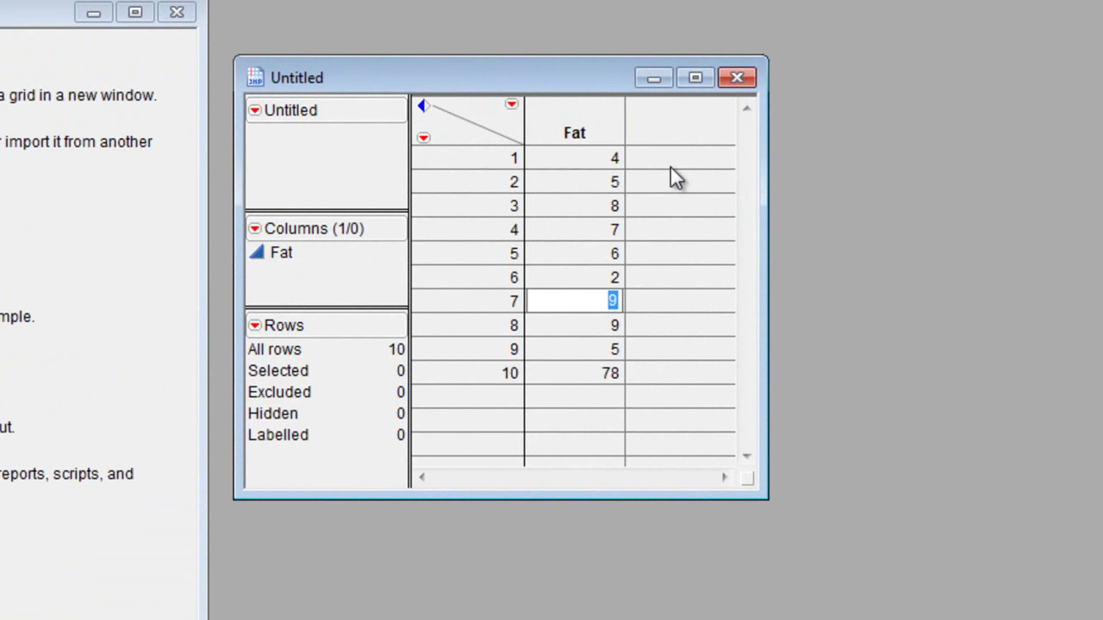
Step: Open Analyze > Distribution and assign the Fat column as Y, Columns
{"action": "left_click_drag", "start_coordinate": [582, 86], "coordinate": [649, 84]}
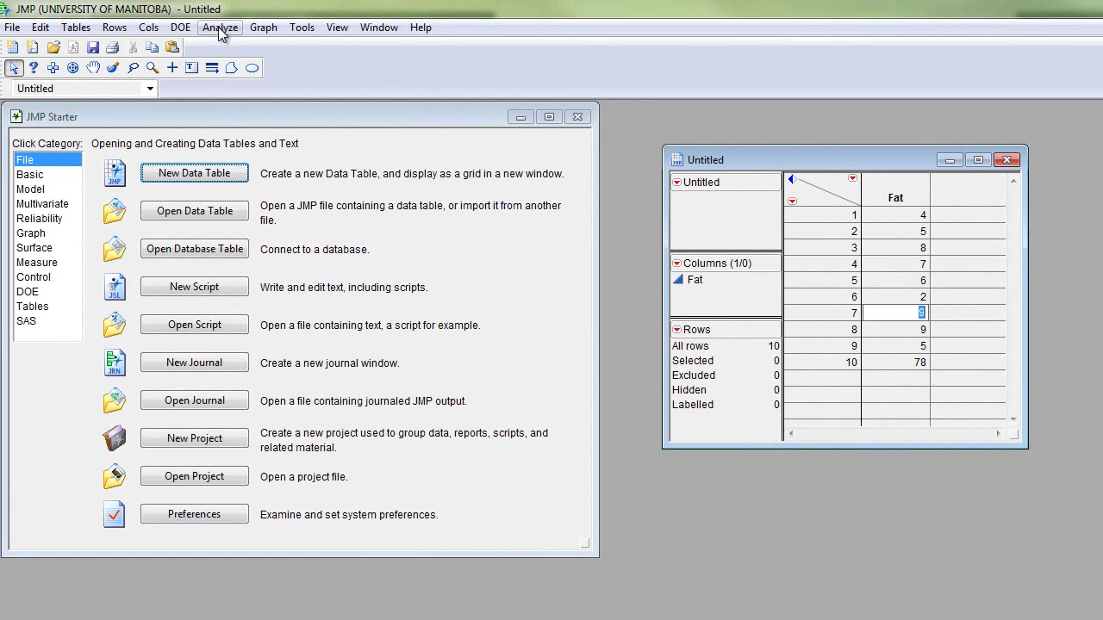
{"action": "left_click", "coordinate": [221, 30]}
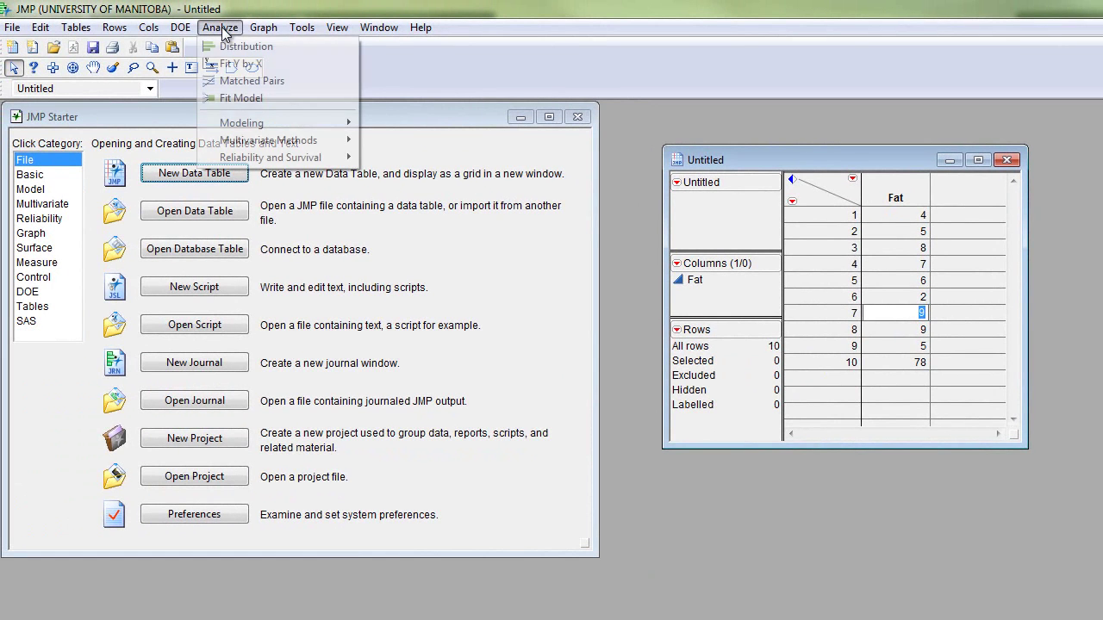
{"action": "left_click", "coordinate": [230, 44]}
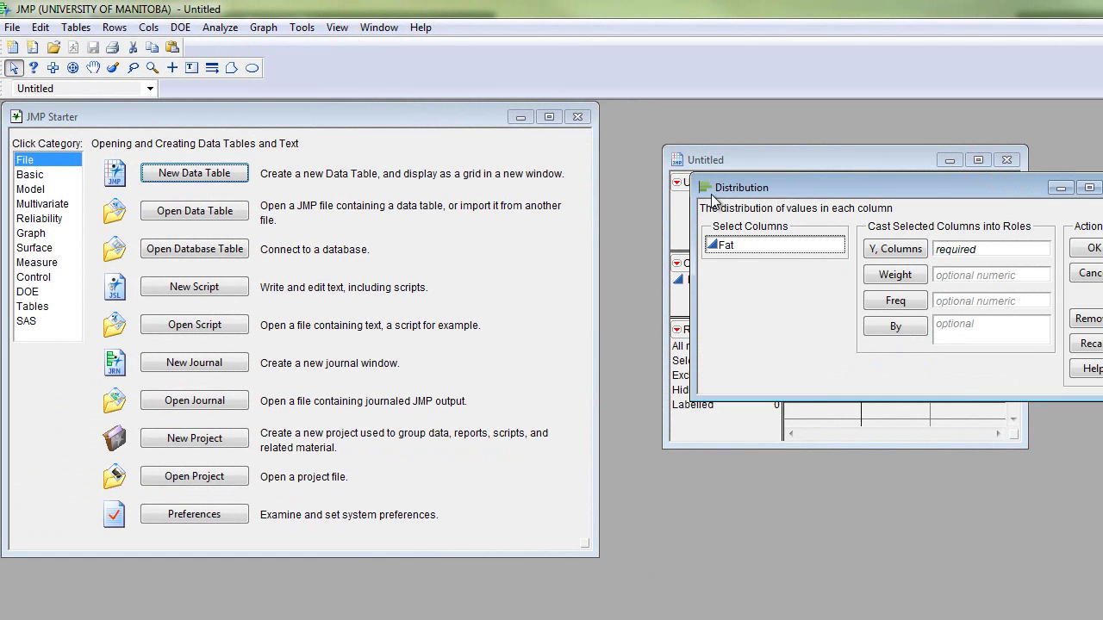
{"action": "left_click", "coordinate": [771, 246]}
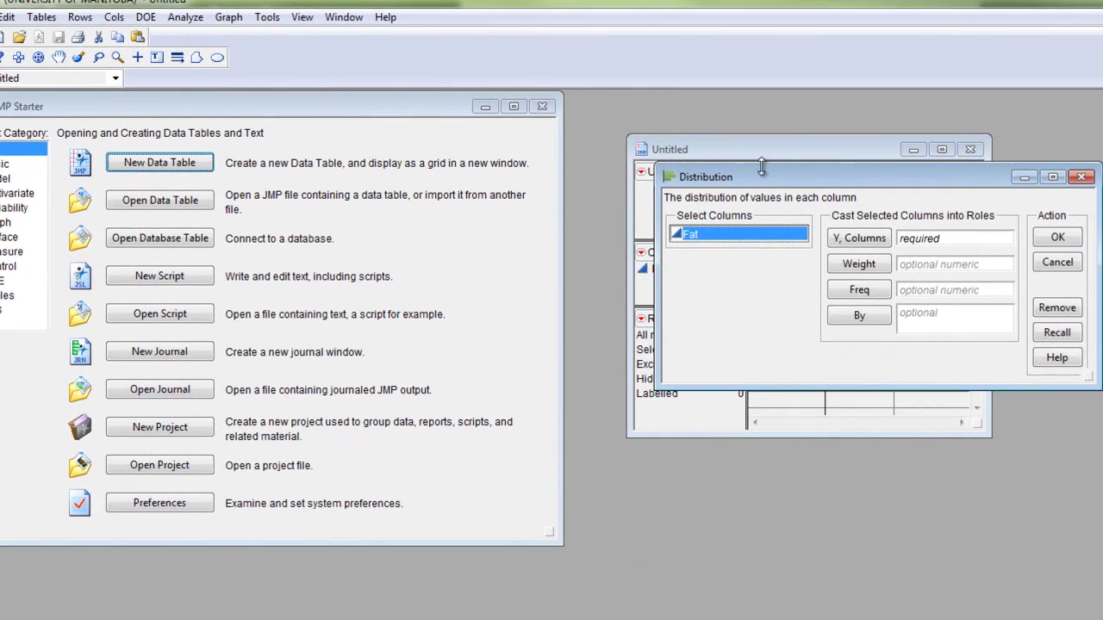
{"action": "left_click_drag", "start_coordinate": [762, 167], "coordinate": [1096, 150]}
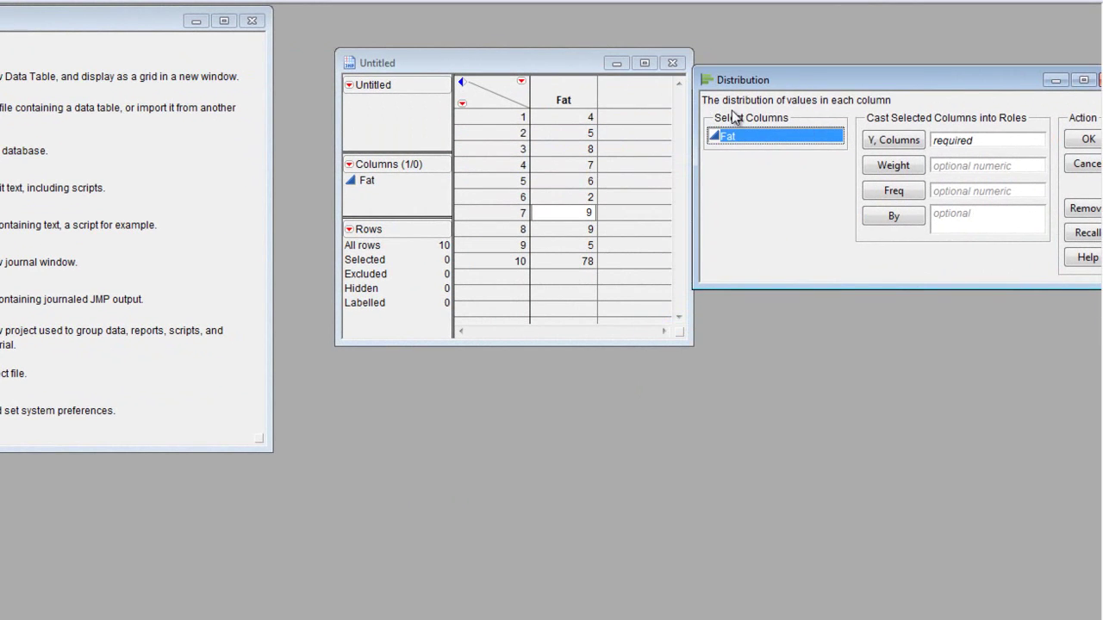
{"action": "left_click_drag", "start_coordinate": [848, 80], "coordinate": [656, 311]}
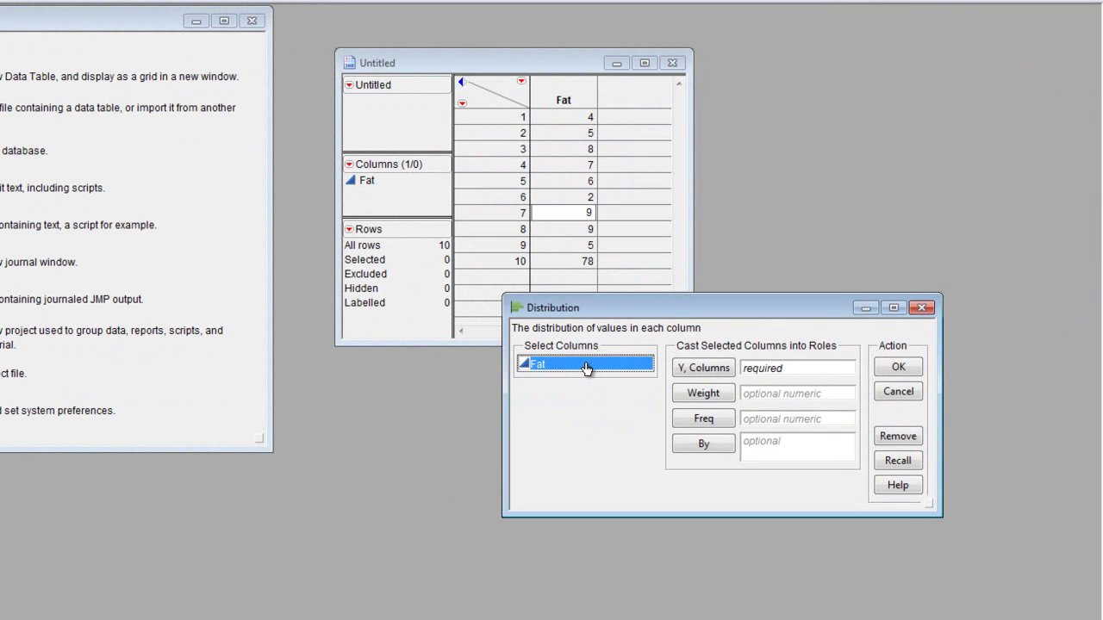
{"action": "left_click", "coordinate": [730, 372]}
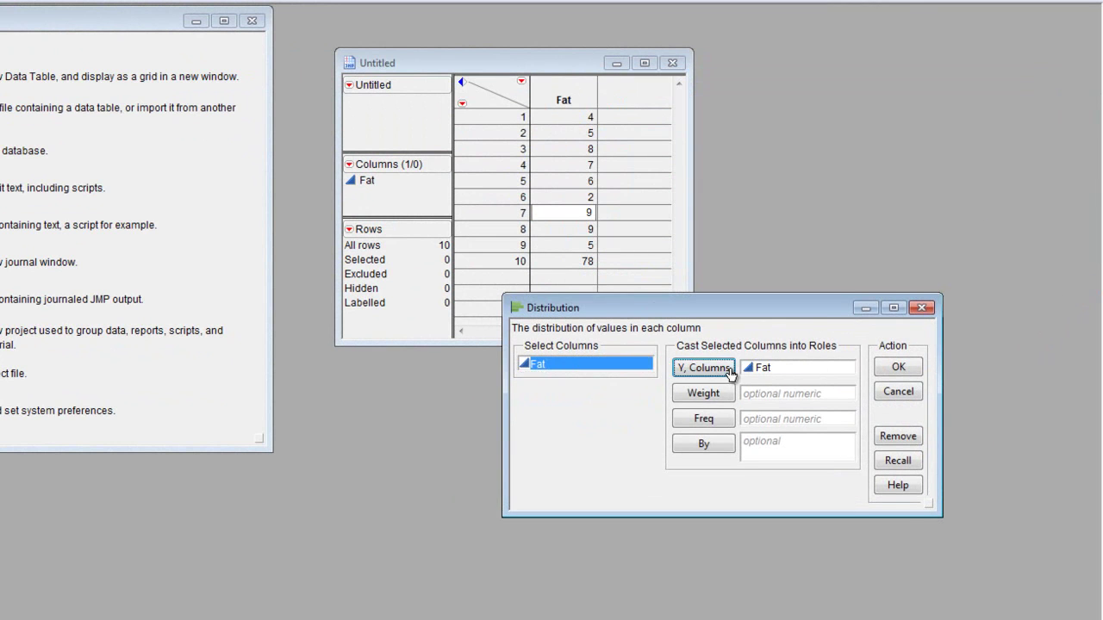
Step: Run the Fat distribution and drag the report frames wider to enlarge the box plot area
{"action": "left_click", "coordinate": [899, 367]}
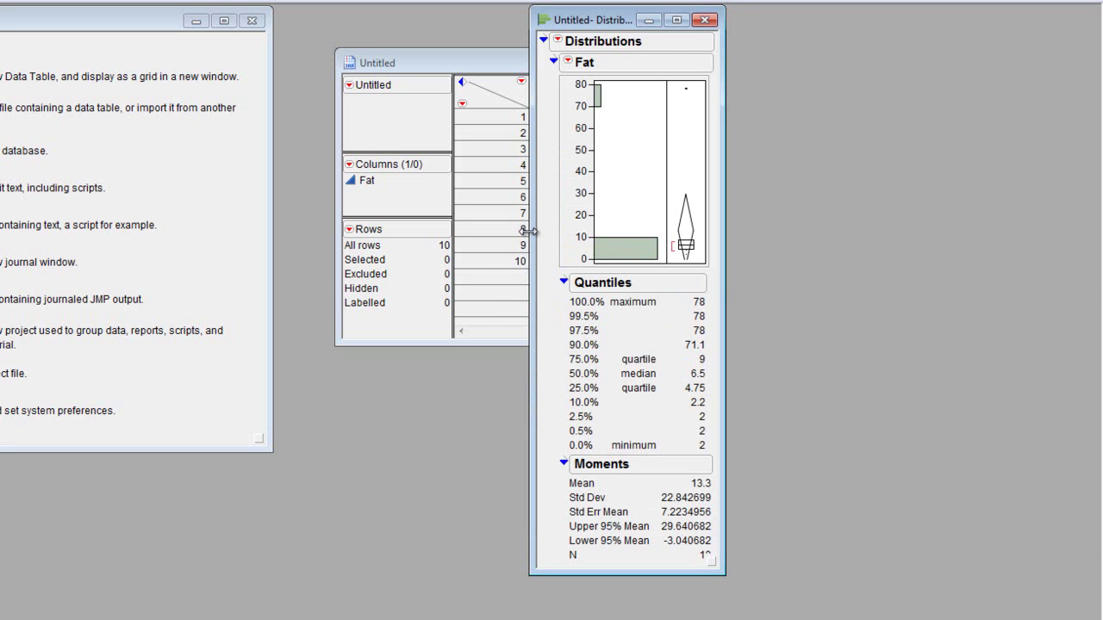
{"action": "left_click_drag", "start_coordinate": [531, 232], "coordinate": [336, 232]}
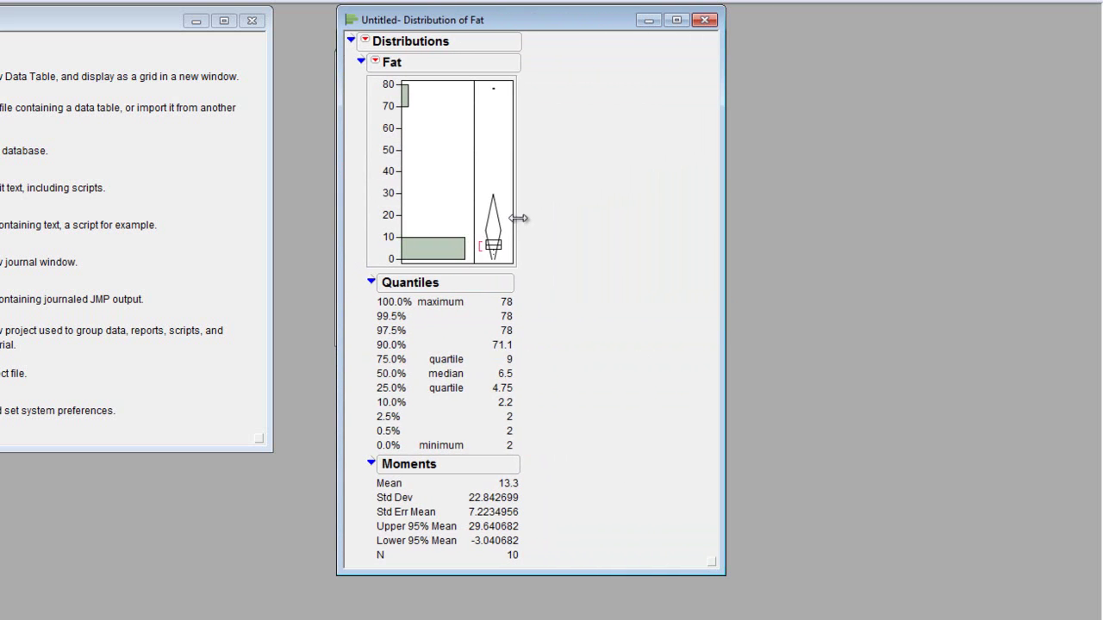
{"action": "left_click_drag", "start_coordinate": [518, 217], "coordinate": [621, 226]}
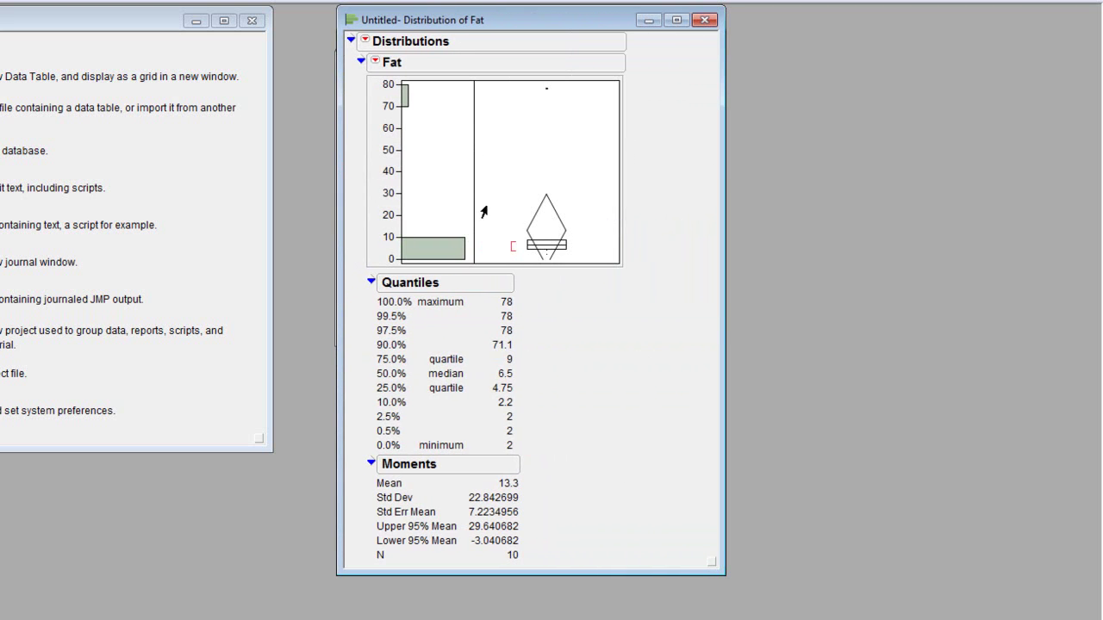
{"action": "left_click_drag", "start_coordinate": [476, 207], "coordinate": [522, 208]}
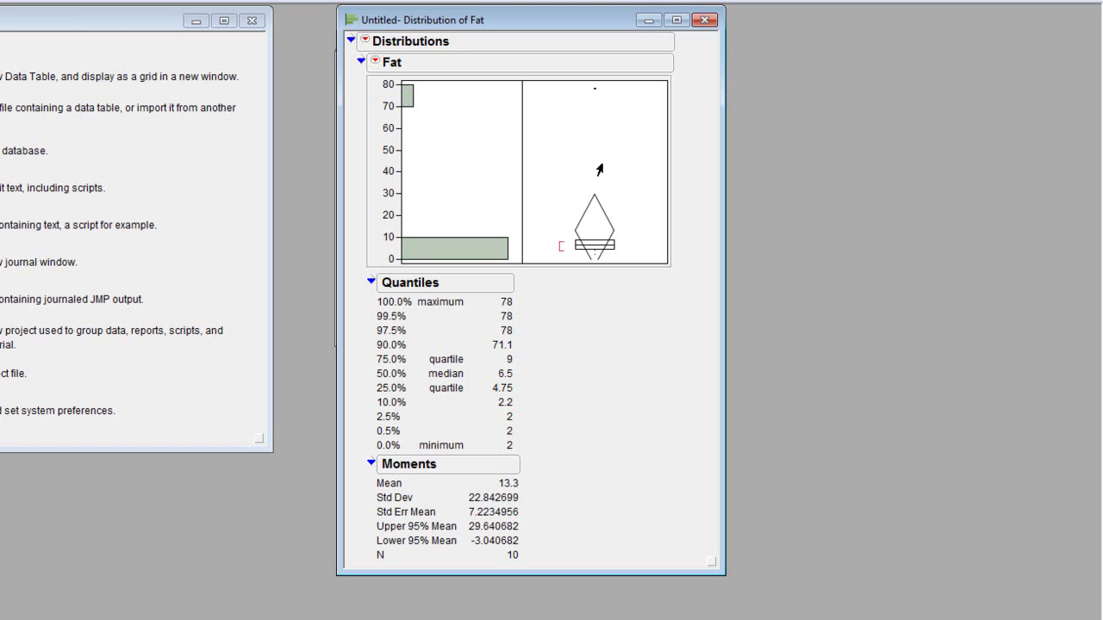
Step: Remove the Outlier Box Plot, switch Fat to Horizontal Layout, and widen the histogram
{"action": "left_click", "coordinate": [376, 62]}
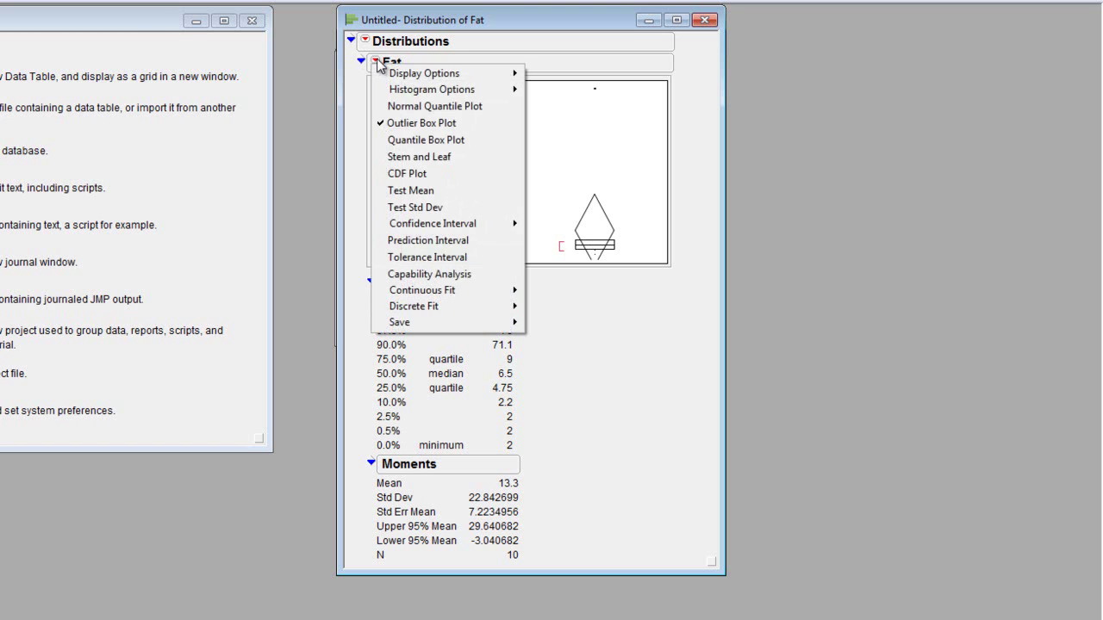
{"action": "left_click", "coordinate": [467, 124]}
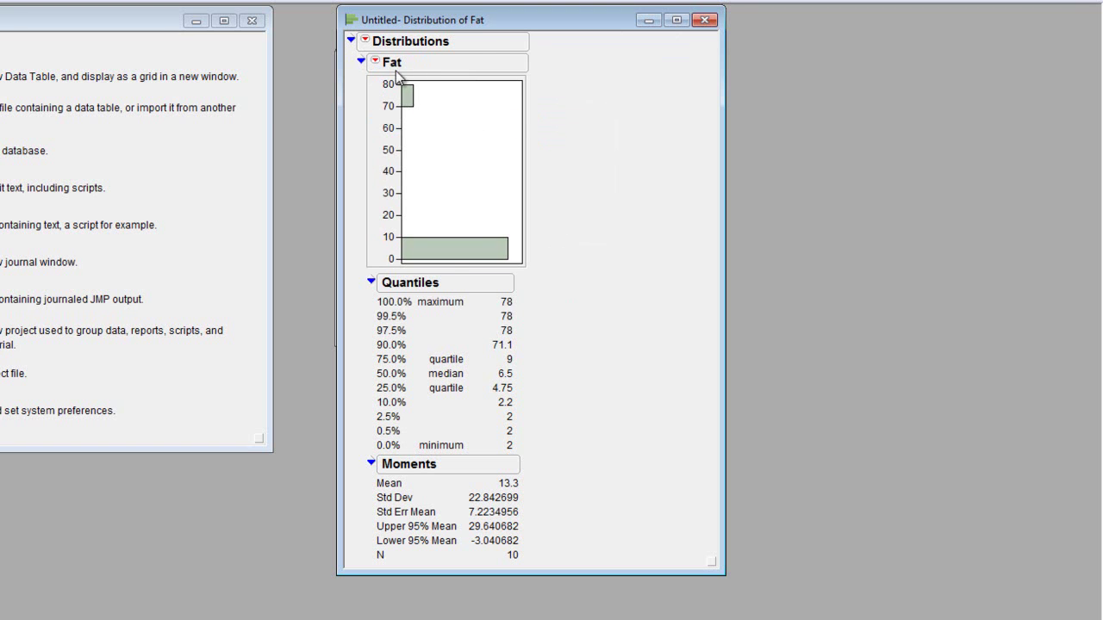
{"action": "left_click", "coordinate": [377, 63]}
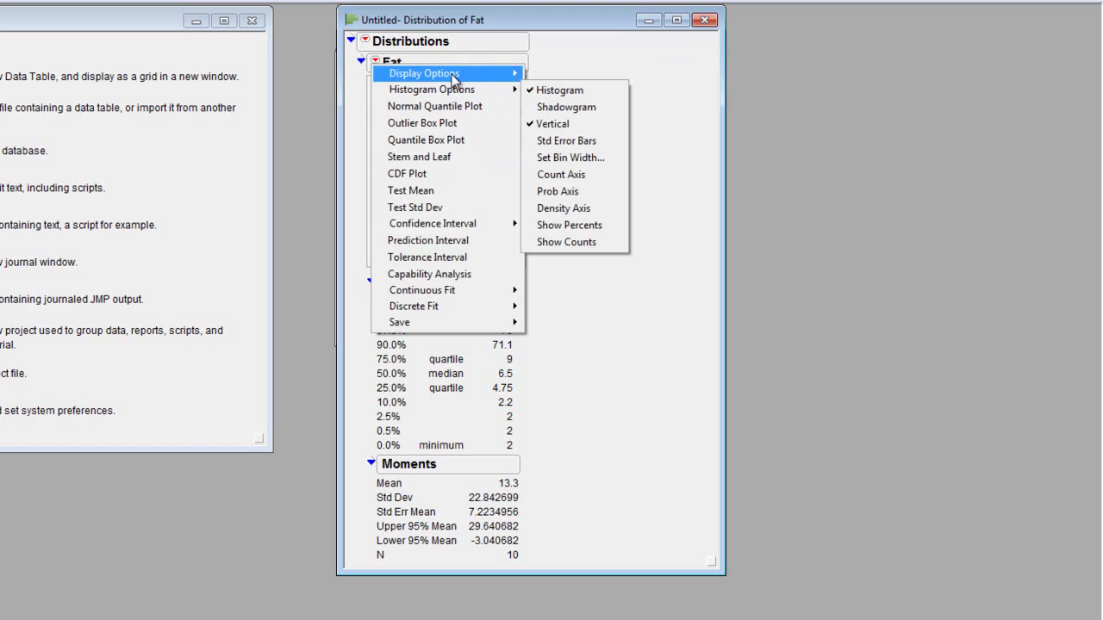
{"action": "mouse_move", "coordinate": [454, 76]}
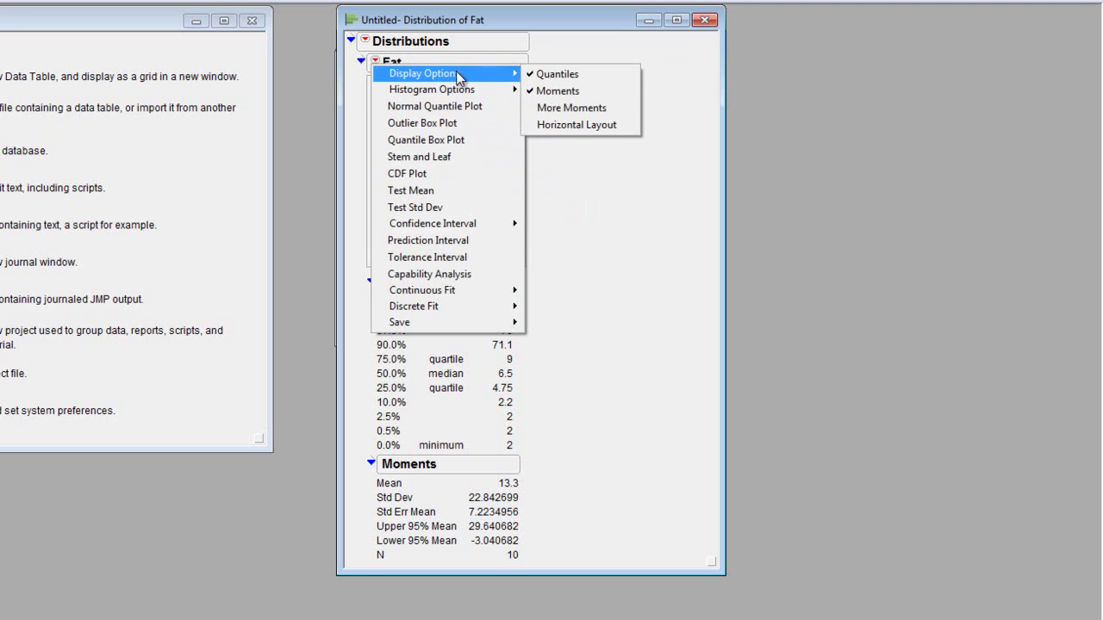
{"action": "left_click", "coordinate": [577, 126]}
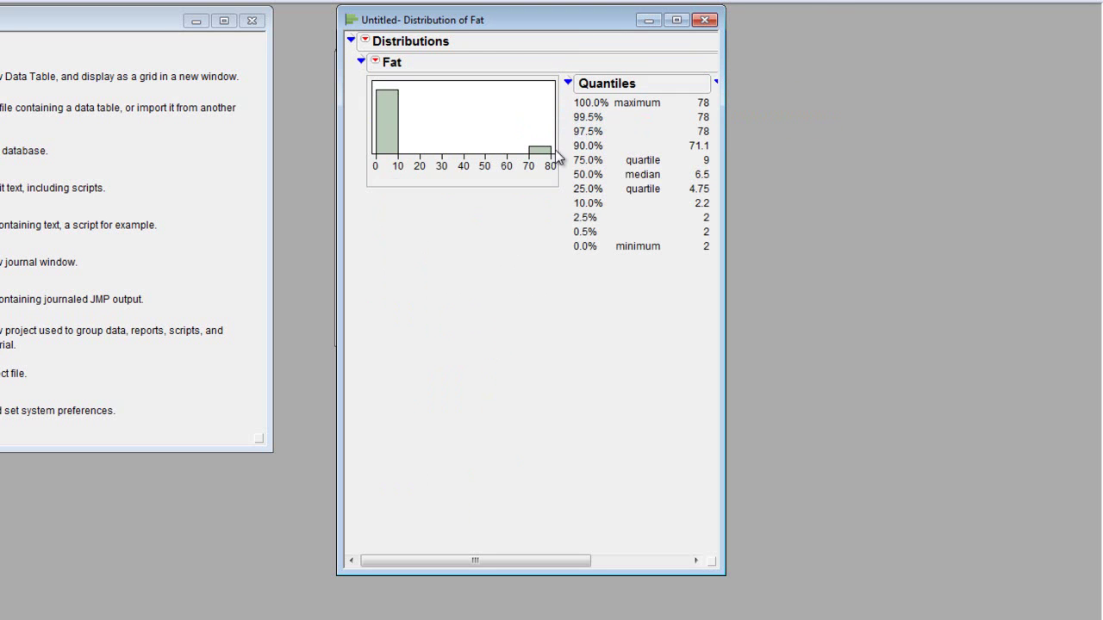
{"action": "left_click_drag", "start_coordinate": [560, 126], "coordinate": [660, 124]}
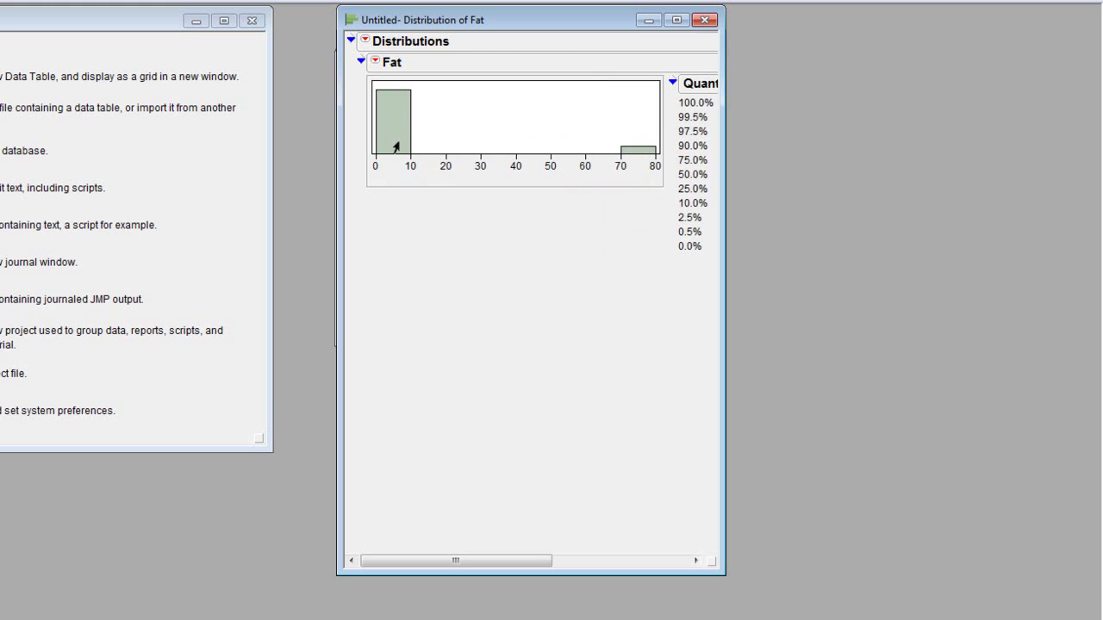
Step: Move the Distribution of Fat window aside and widen it to show full Quantiles and Moments
{"action": "left_click_drag", "start_coordinate": [450, 19], "coordinate": [784, 38]}
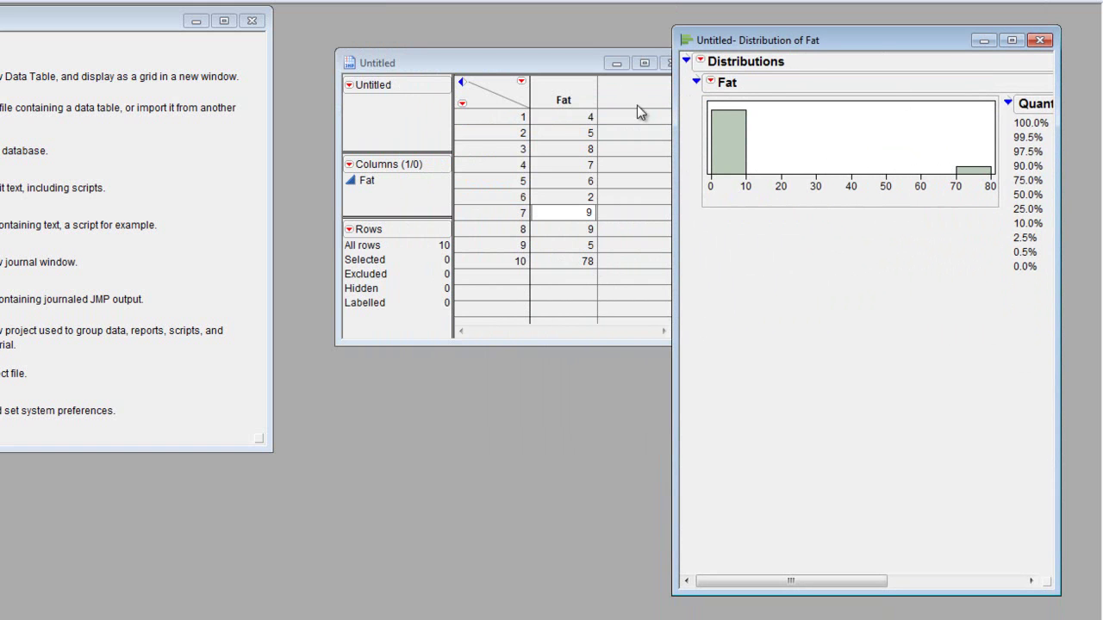
{"action": "left_click_drag", "start_coordinate": [674, 108], "coordinate": [310, 119]}
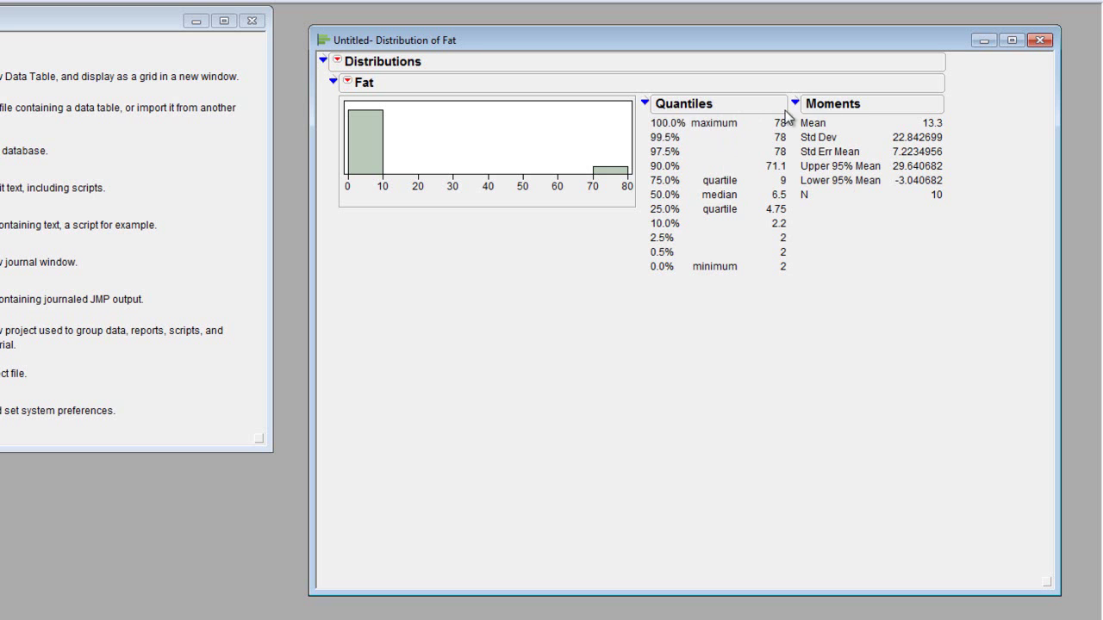
Step: Collapse, then remove the Quantiles and Moments tables from the Fat report
{"action": "left_click", "coordinate": [644, 103]}
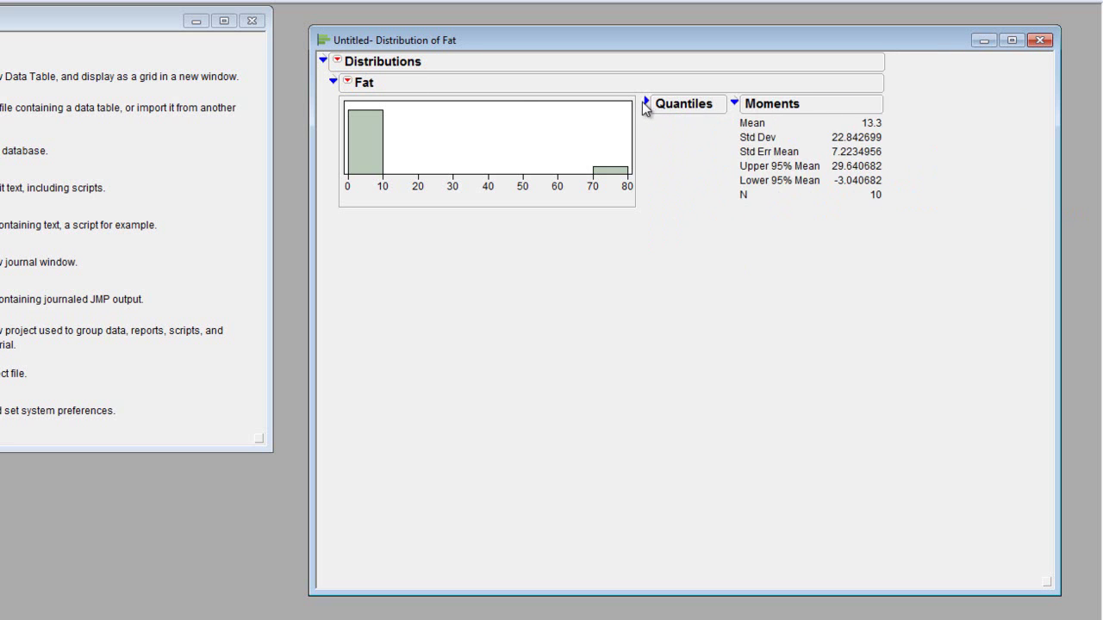
{"action": "left_click", "coordinate": [737, 102]}
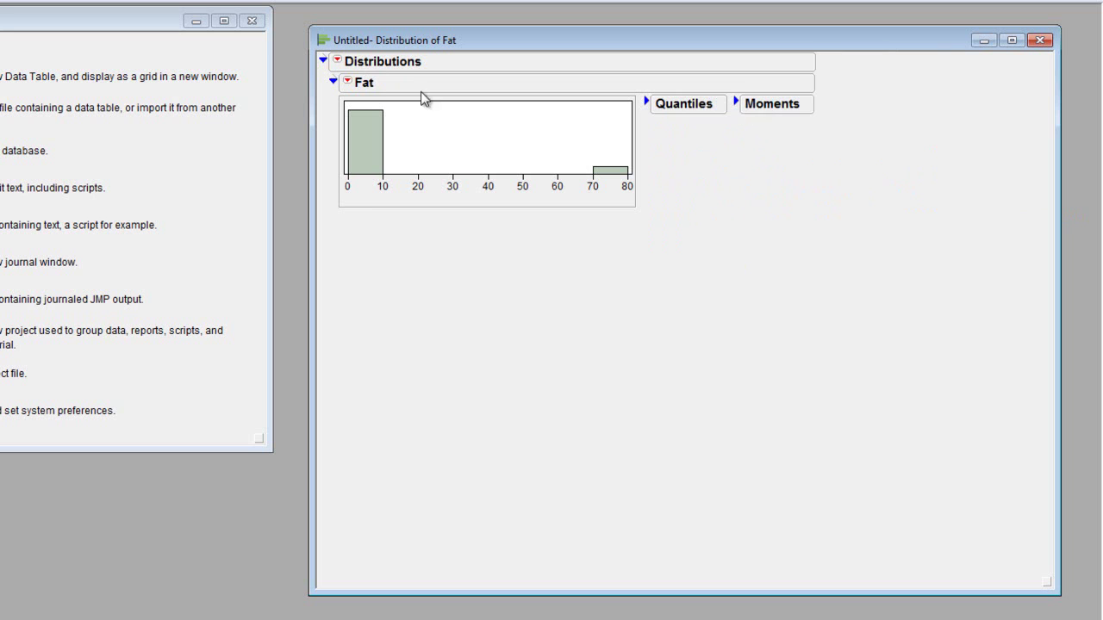
{"action": "left_click", "coordinate": [338, 59]}
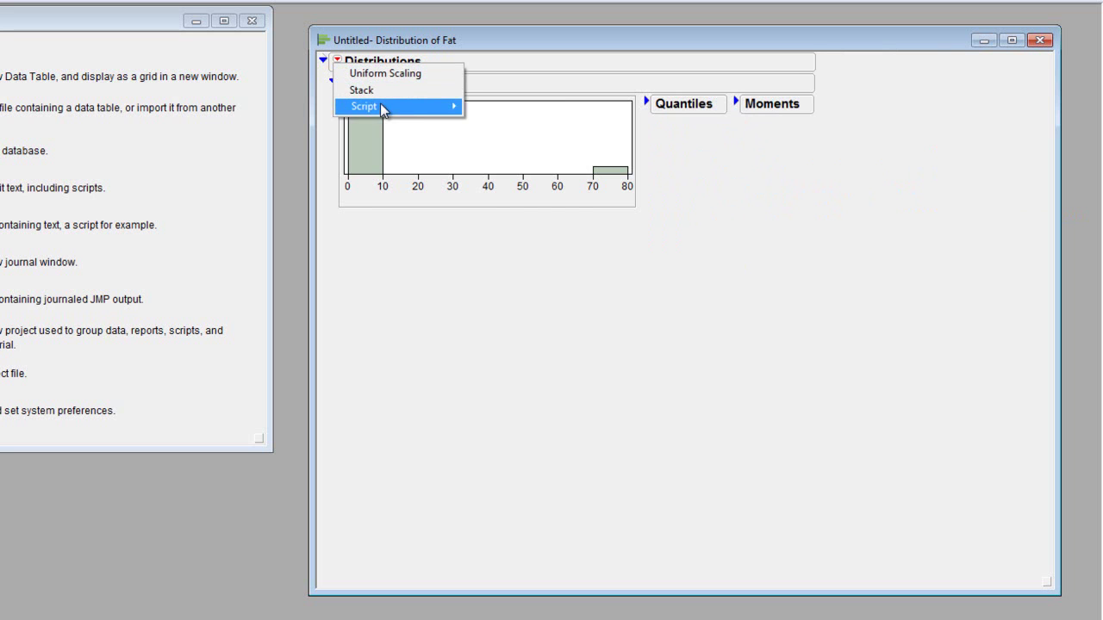
{"action": "mouse_move", "coordinate": [381, 107]}
{"action": "left_click", "coordinate": [385, 307]}
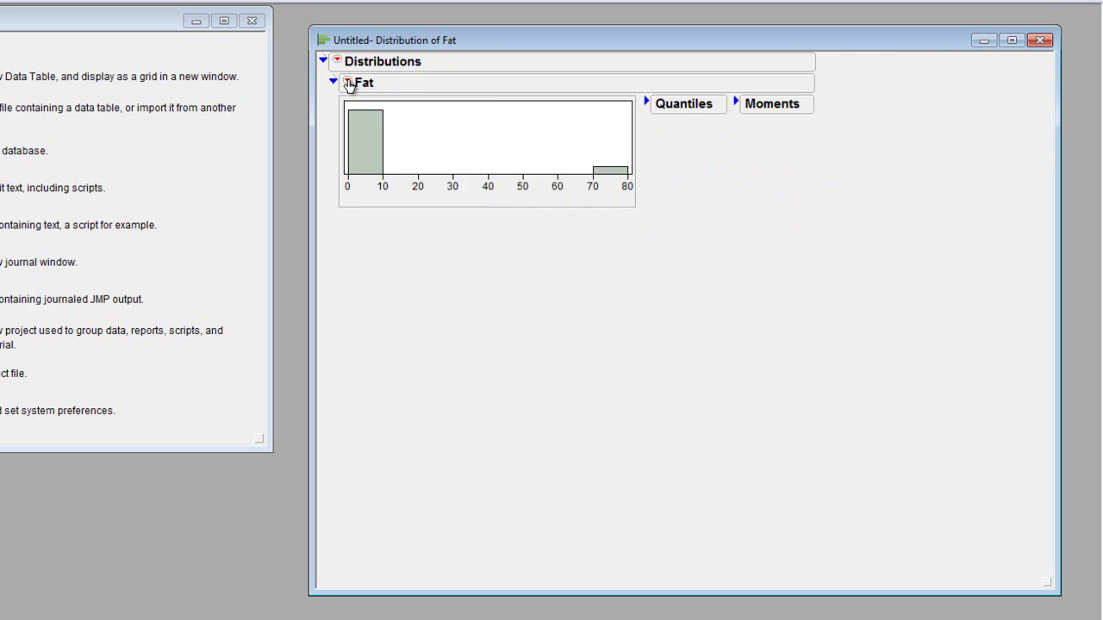
{"action": "left_click", "coordinate": [347, 81]}
{"action": "mouse_move", "coordinate": [440, 98]}
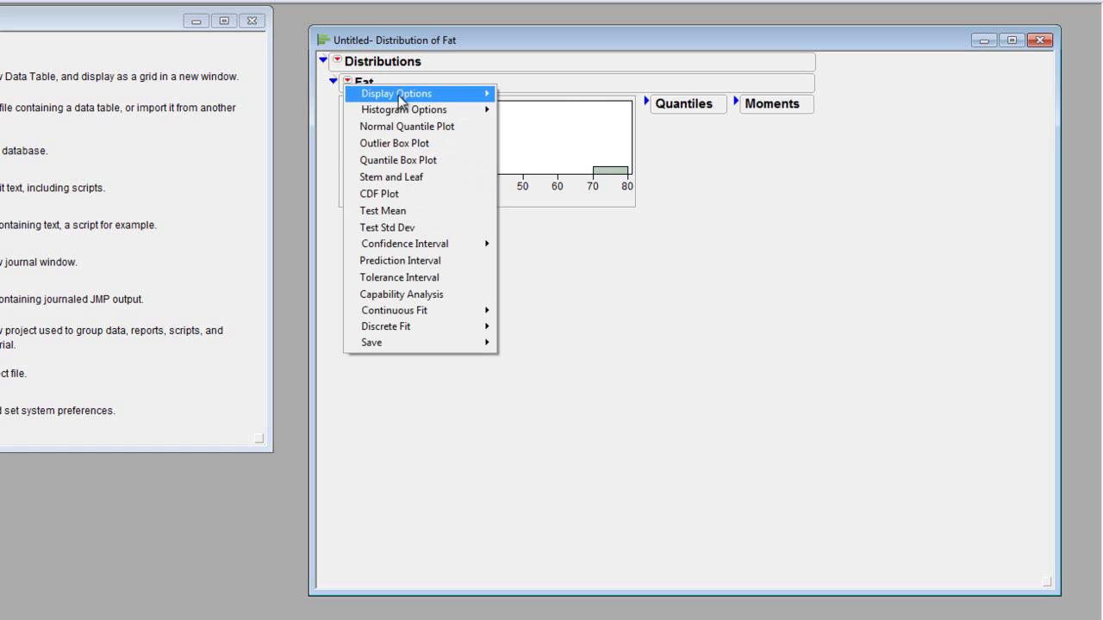
{"action": "mouse_move", "coordinate": [398, 95]}
{"action": "left_click", "coordinate": [579, 95]}
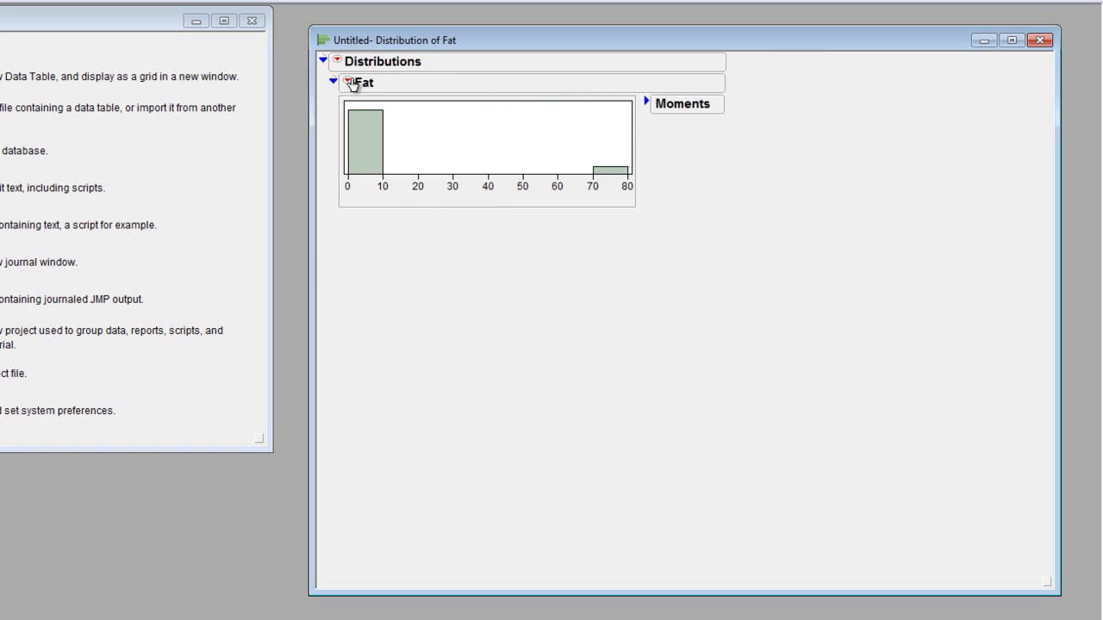
{"action": "left_click", "coordinate": [348, 81]}
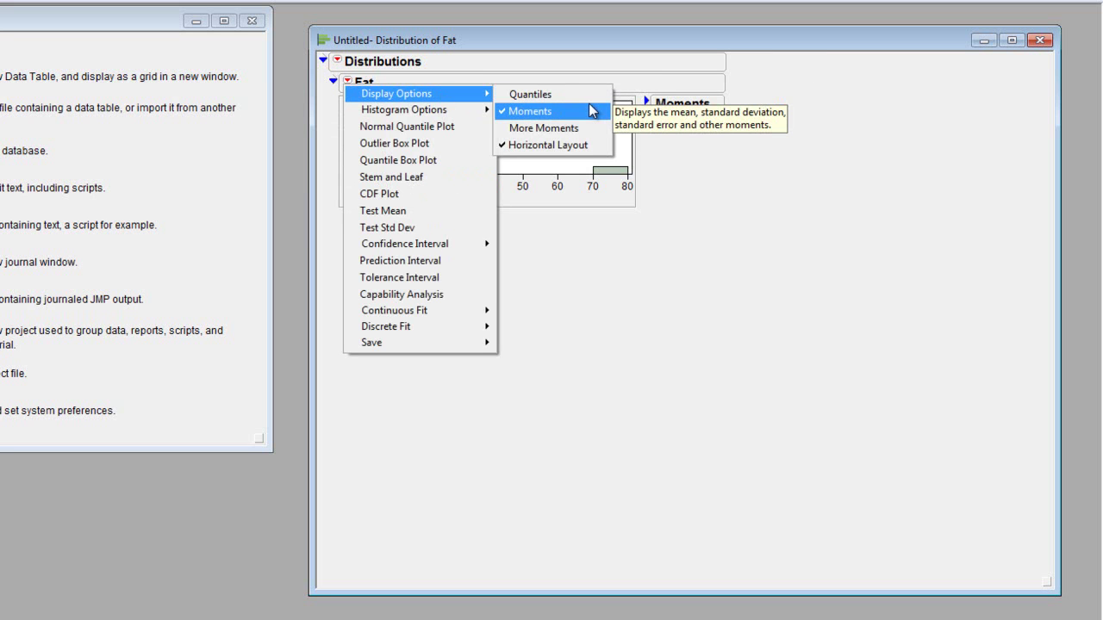
{"action": "left_click", "coordinate": [593, 111]}
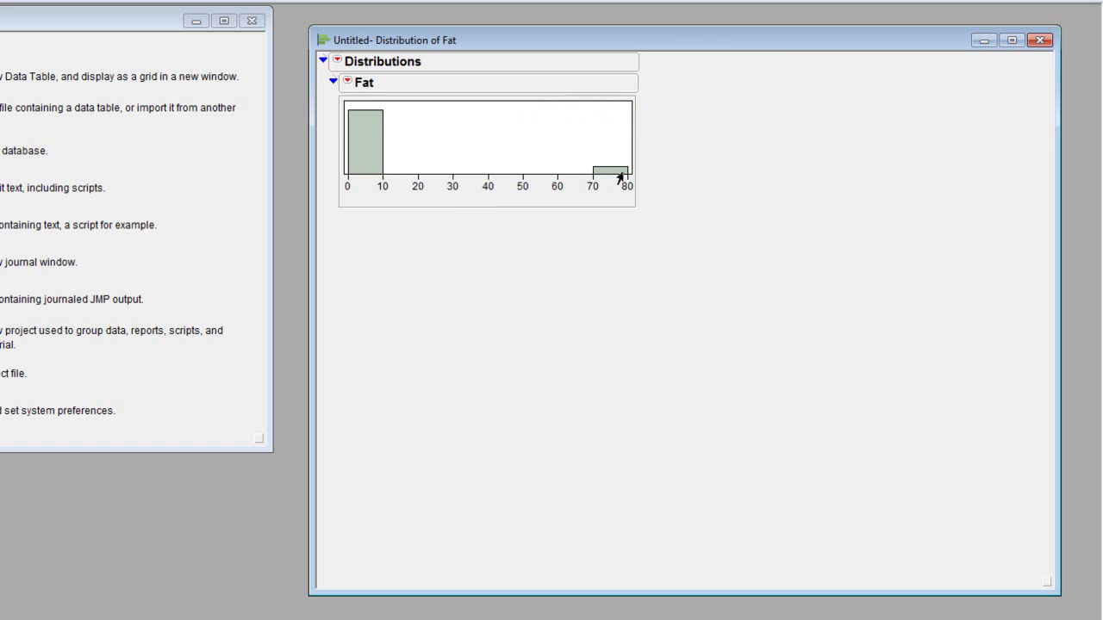
Step: Make the histogram vertical, turn off Horizontal Layout, and open the Windows shut-down options
{"action": "left_click", "coordinate": [348, 81]}
{"action": "mouse_move", "coordinate": [394, 116]}
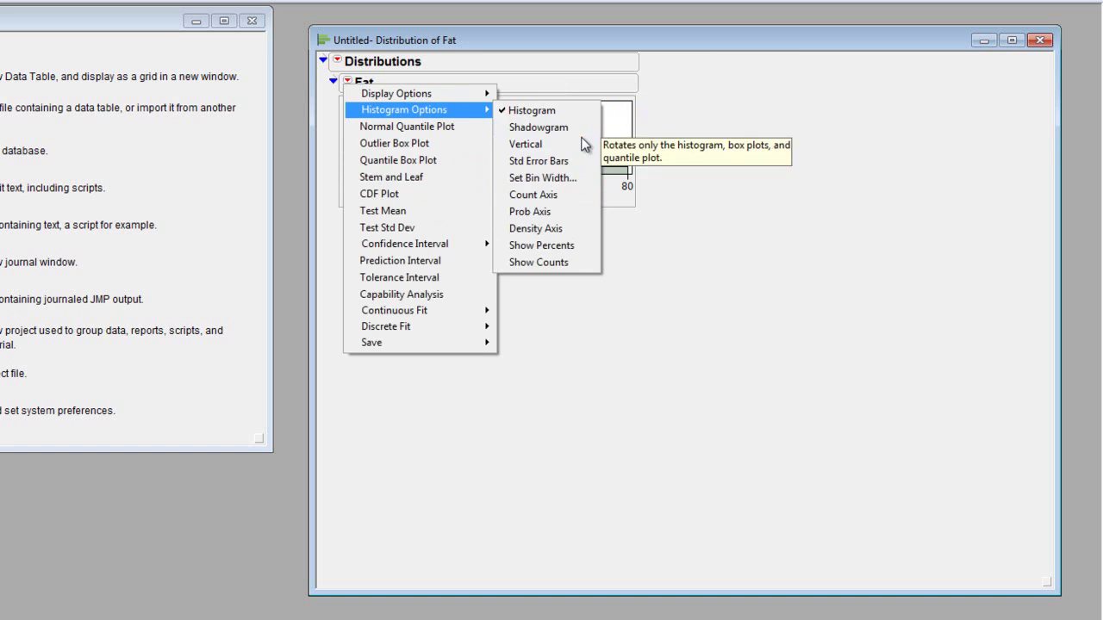
{"action": "left_click", "coordinate": [551, 143]}
{"action": "left_click", "coordinate": [348, 81]}
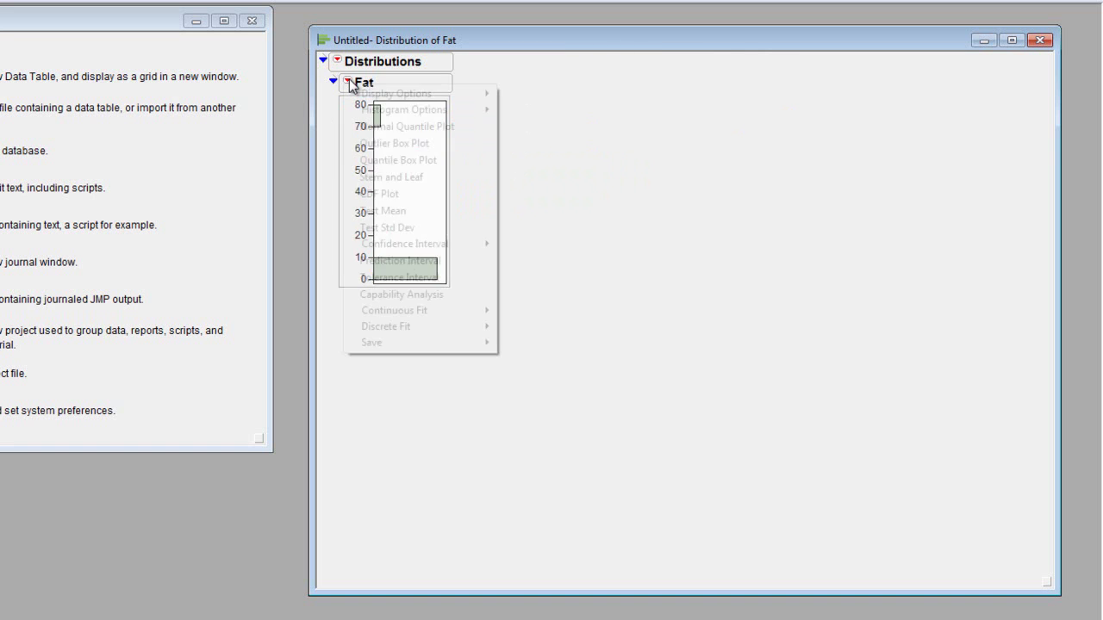
{"action": "left_click", "coordinate": [551, 144]}
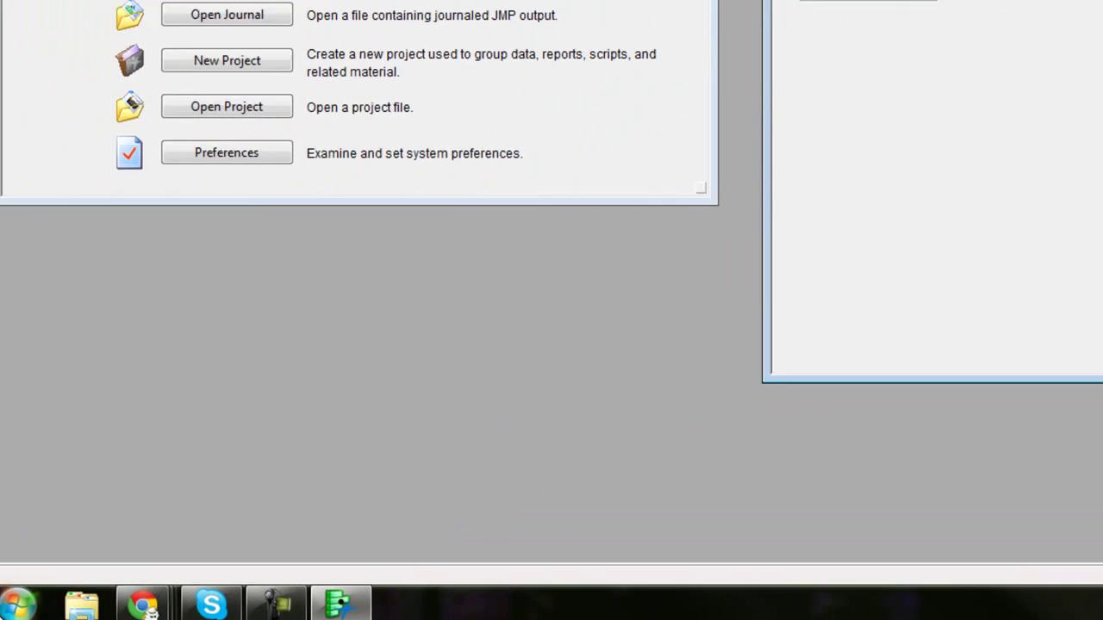
{"action": "key", "text": "super"}
{"action": "mouse_move", "coordinate": [373, 553]}
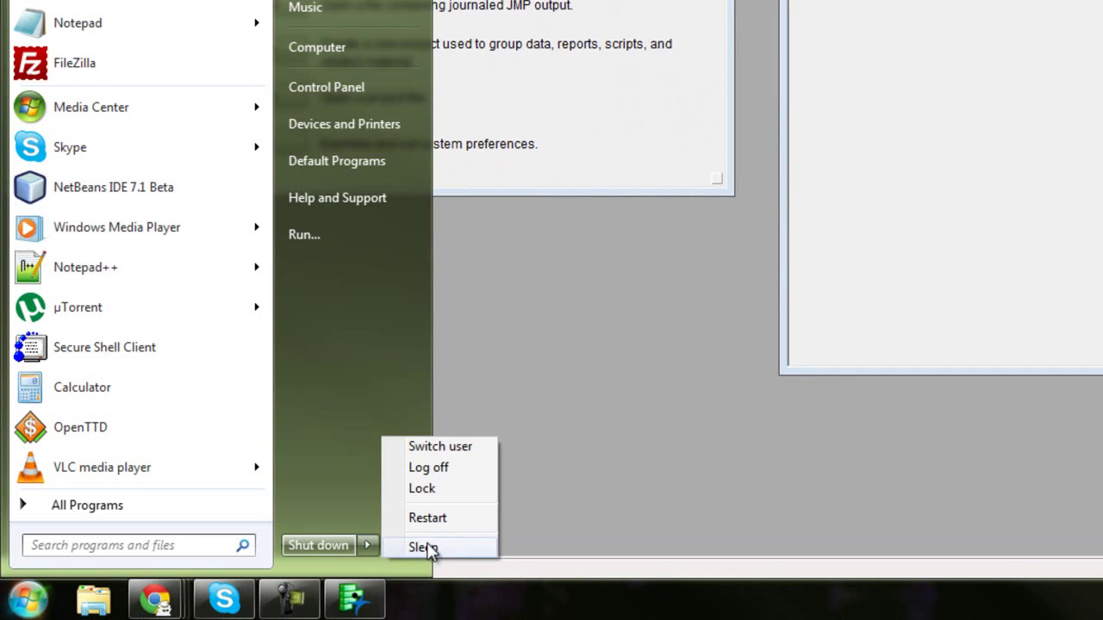